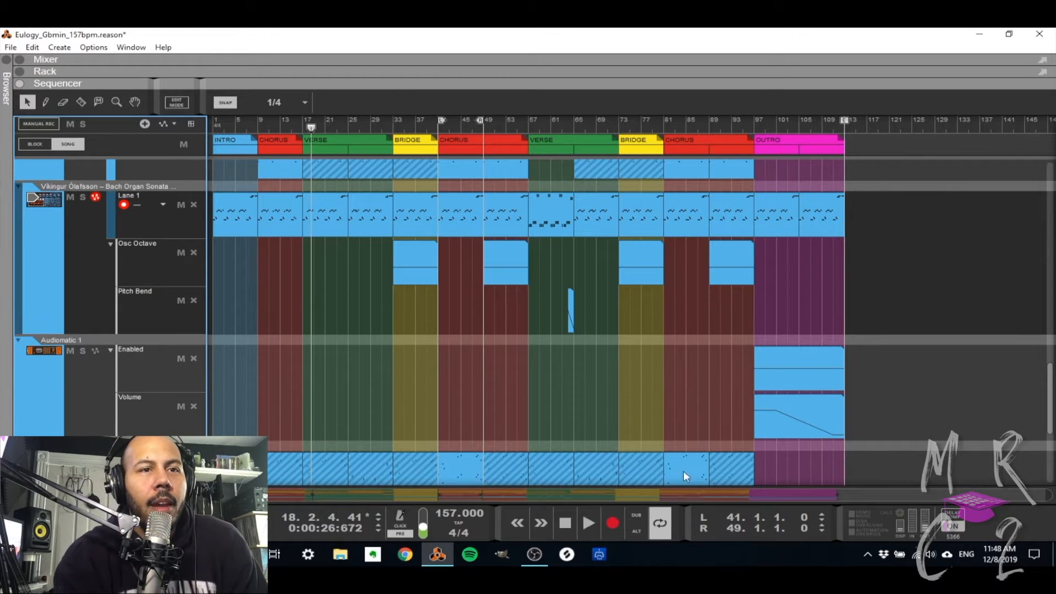
Solo the original sample audio track at the end of the track list.
{"action": "key", "text": "KP_1"}
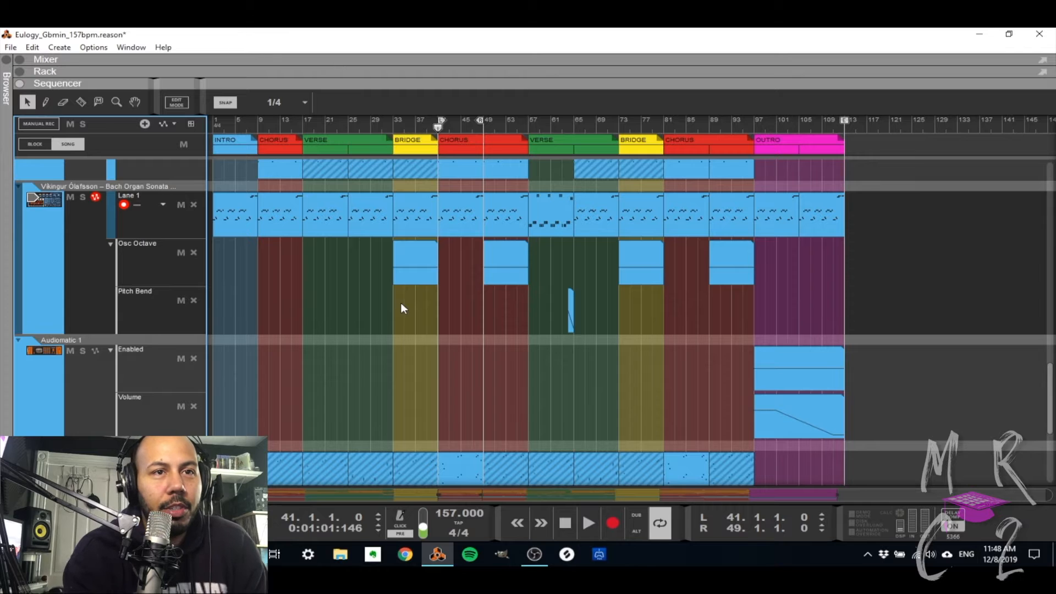
{"action": "scroll", "coordinate": [401, 302], "scroll_direction": "down", "scroll_amount": 5}
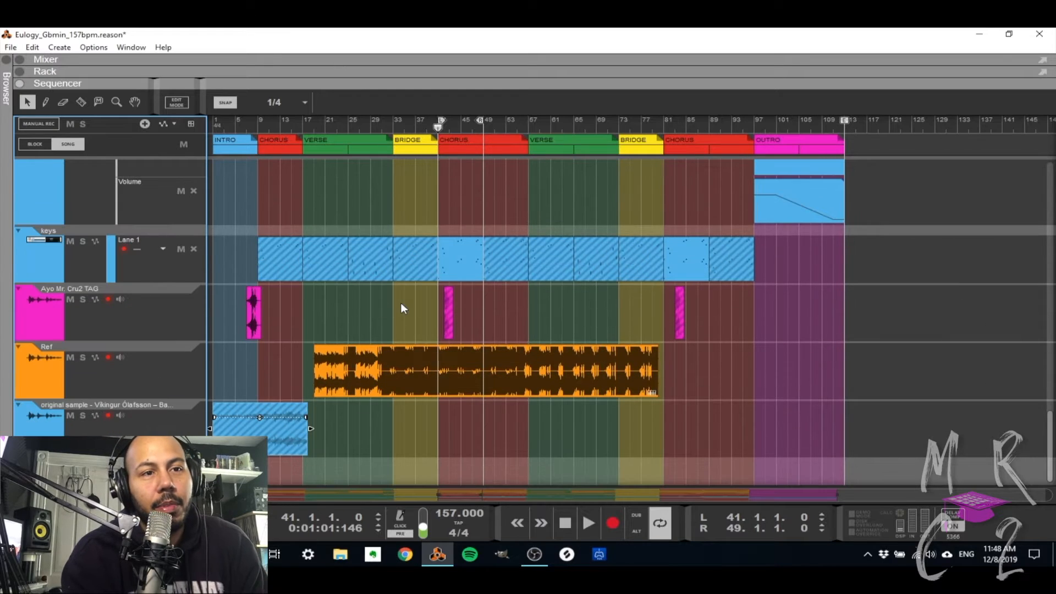
{"action": "left_click", "coordinate": [401, 431]}
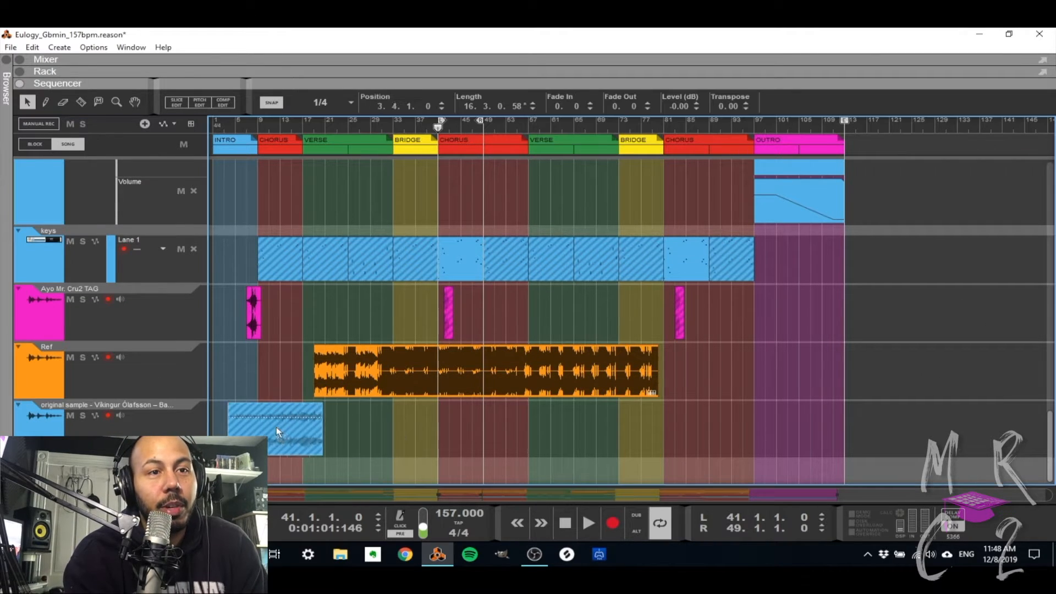
{"action": "left_click", "coordinate": [83, 415]}
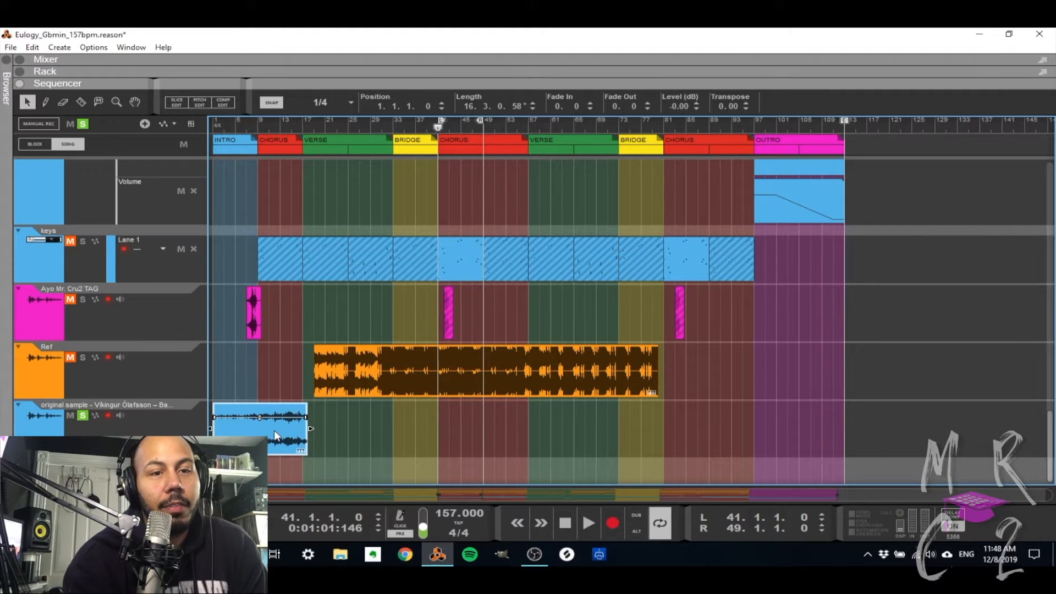
Play the soloed original sample from the start of the song, stop it and return to the start.
{"action": "key", "text": "Home"}
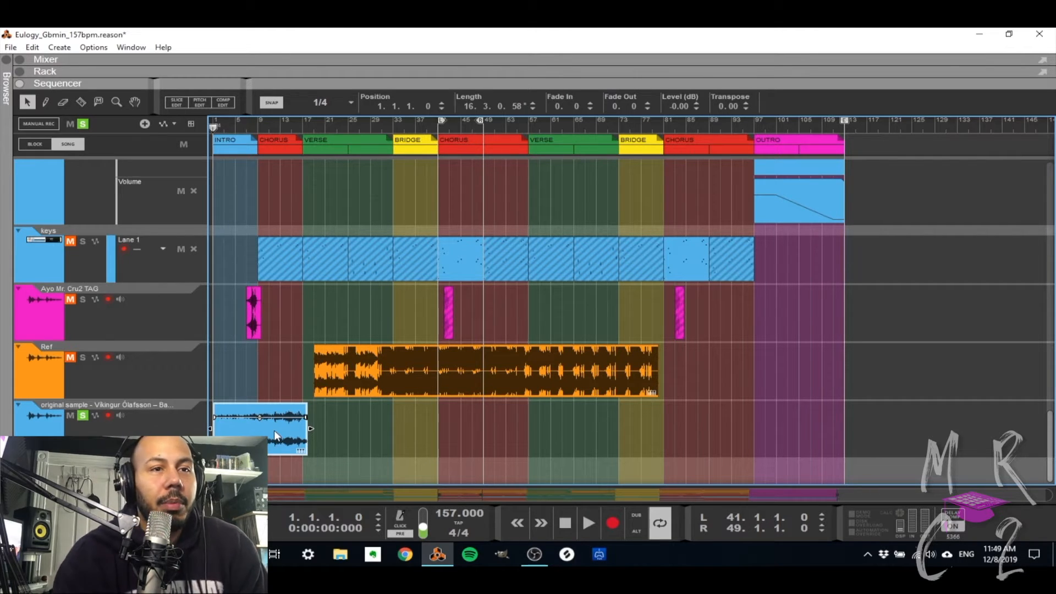
{"action": "left_click", "coordinate": [252, 358]}
{"action": "left_click", "coordinate": [258, 419]}
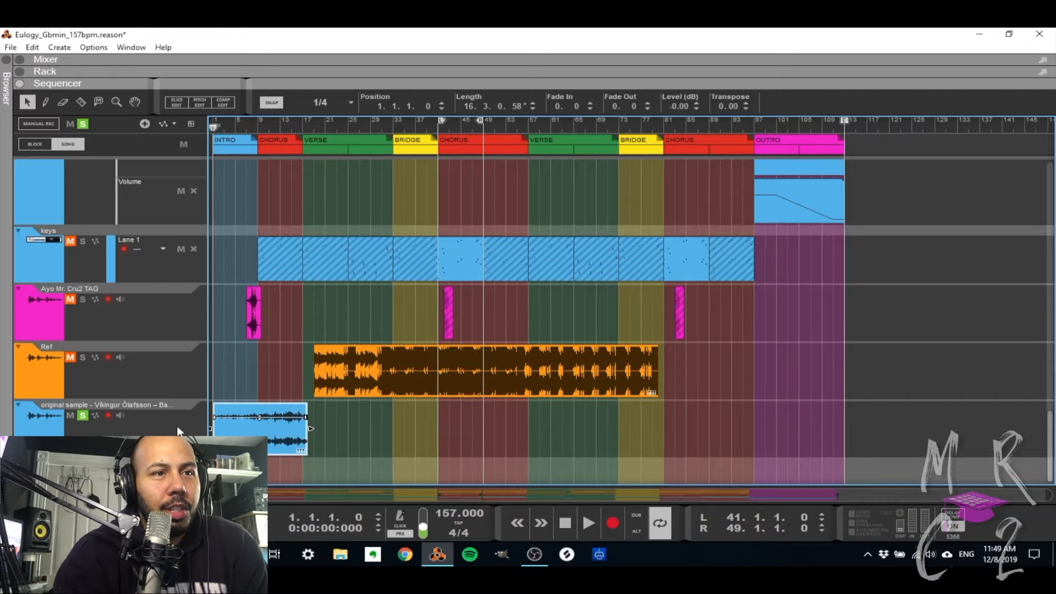
{"action": "key", "text": "space"}
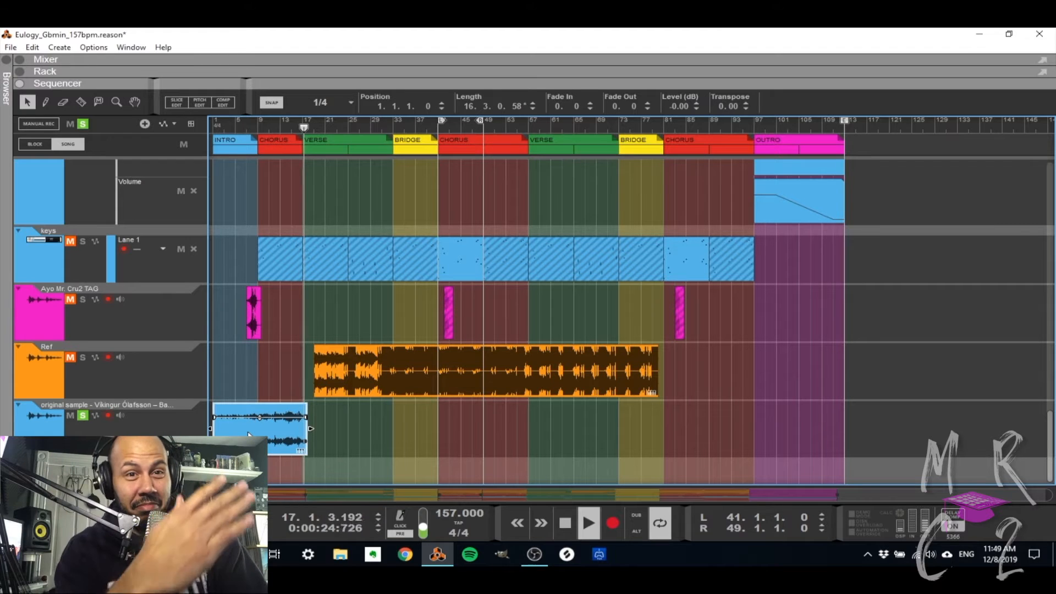
{"action": "key", "text": "space"}
{"action": "key", "text": "space"}
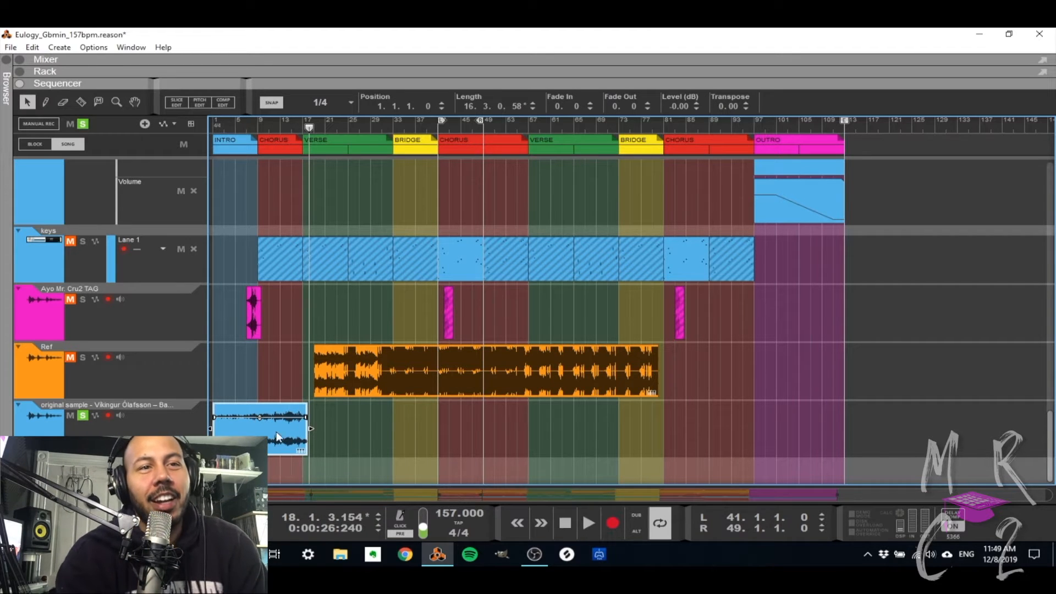
{"action": "key", "text": "shift+Return"}
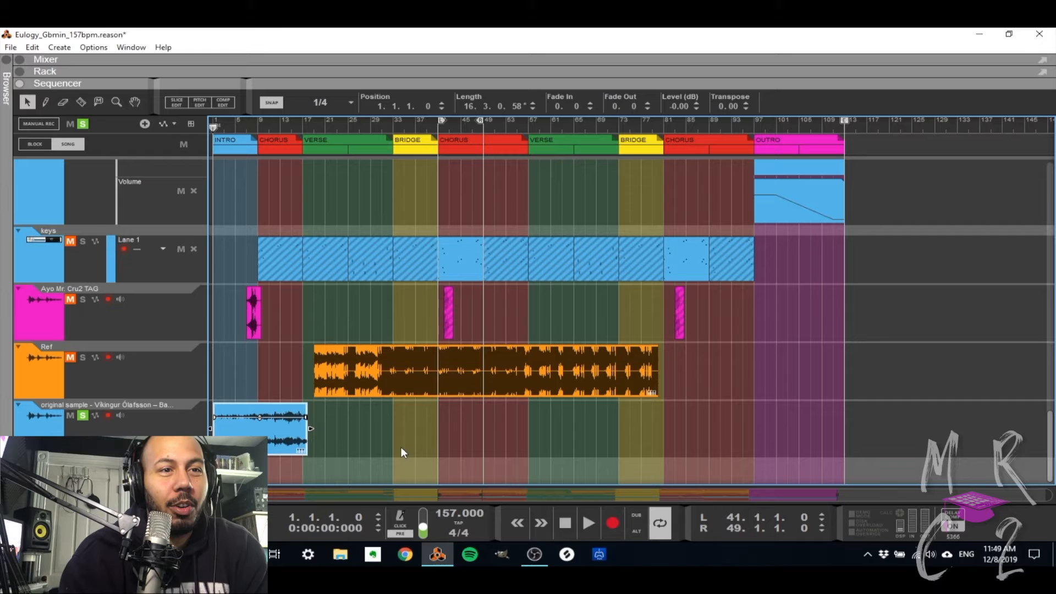
Open the original sample clip for slice editing, zoom in to its full length and view its Bounce options.
{"action": "double_click", "coordinate": [287, 430]}
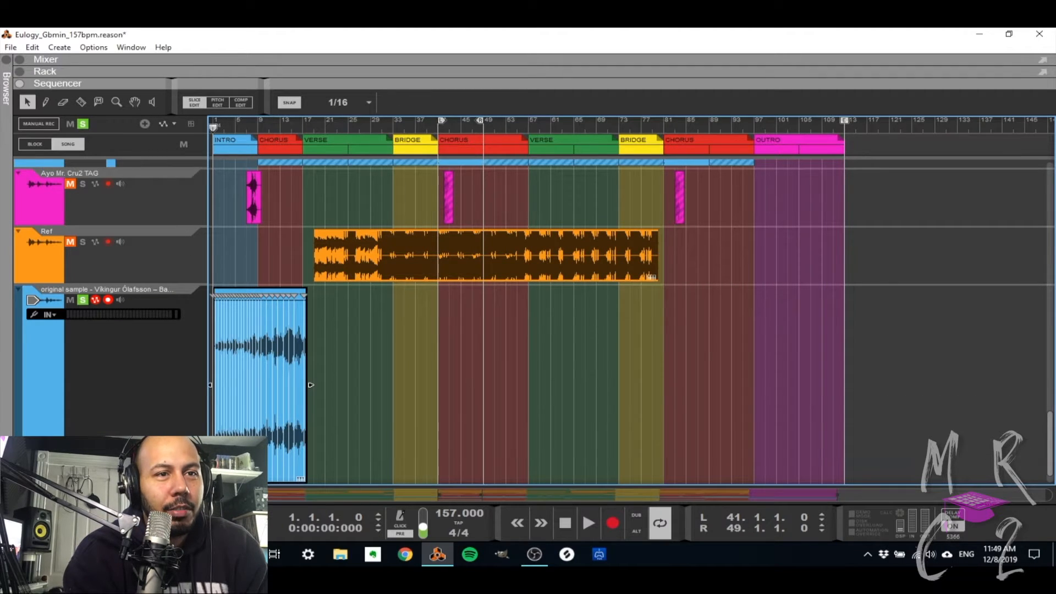
{"action": "key", "text": "z"}
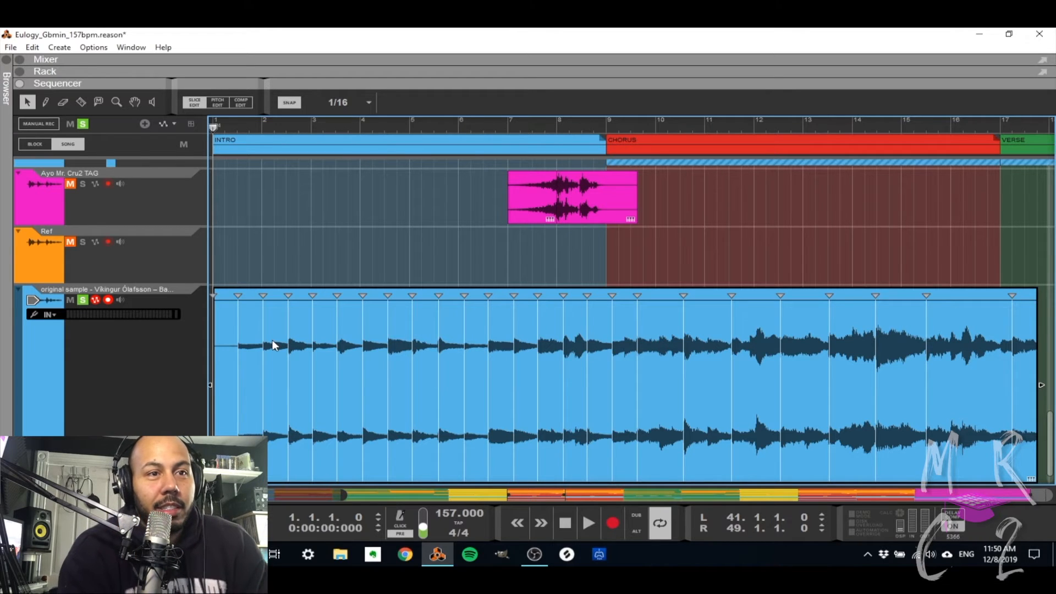
{"action": "right_click", "coordinate": [677, 350]}
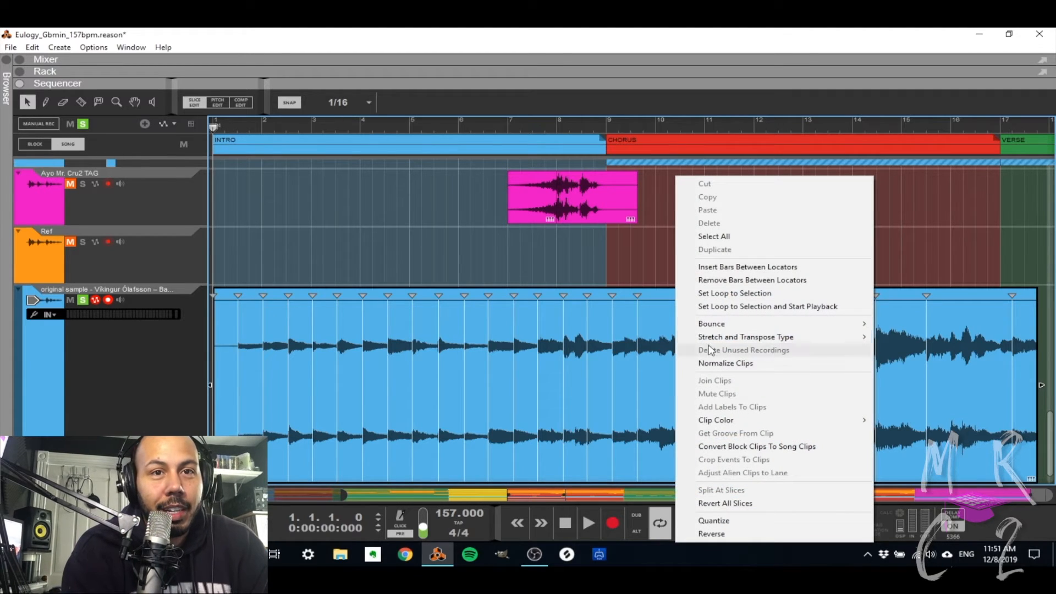
{"action": "mouse_move", "coordinate": [725, 330]}
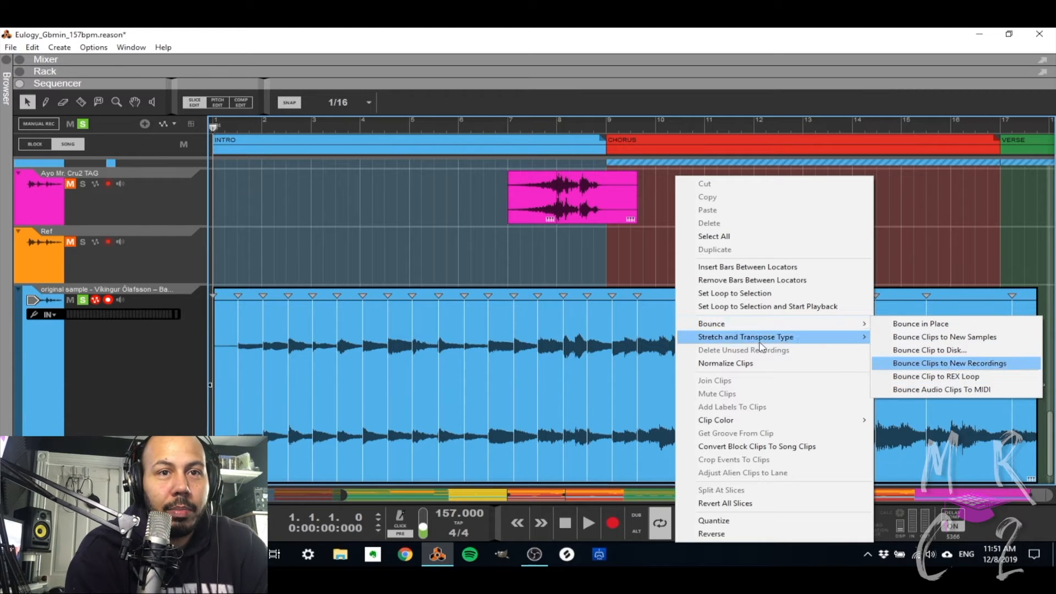
{"action": "left_click", "coordinate": [548, 273]}
Select the Bach Organ Sonata sampler track, show the rack and unfold its Dr. OctoRex device with the loop editor.
{"action": "scroll", "coordinate": [547, 274], "scroll_direction": "up", "scroll_amount": 3}
{"action": "scroll", "coordinate": [547, 273], "scroll_direction": "up", "scroll_amount": 8}
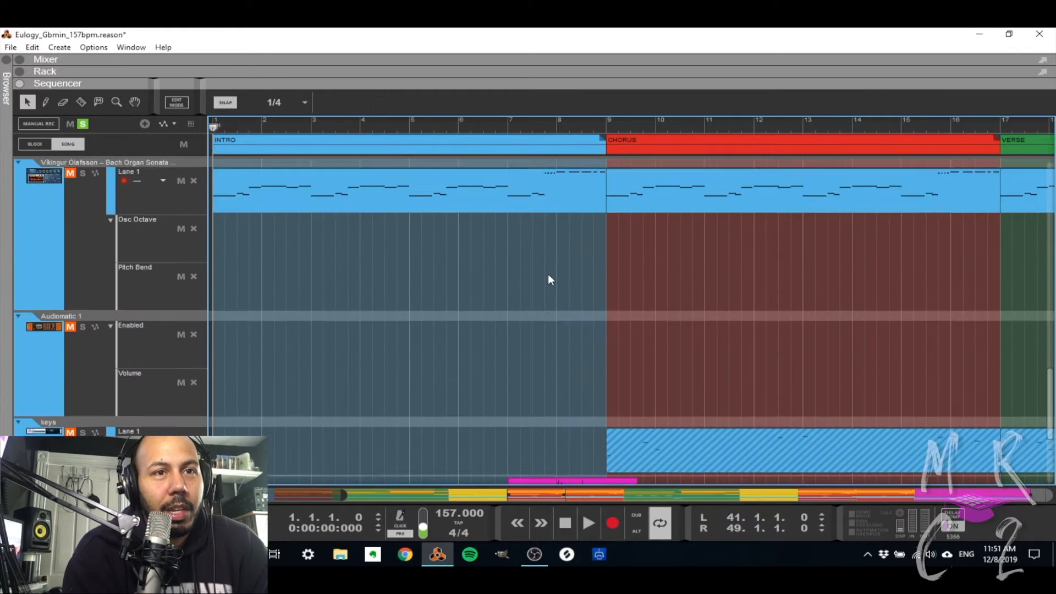
{"action": "scroll", "coordinate": [548, 274], "scroll_direction": "down", "scroll_amount": 5}
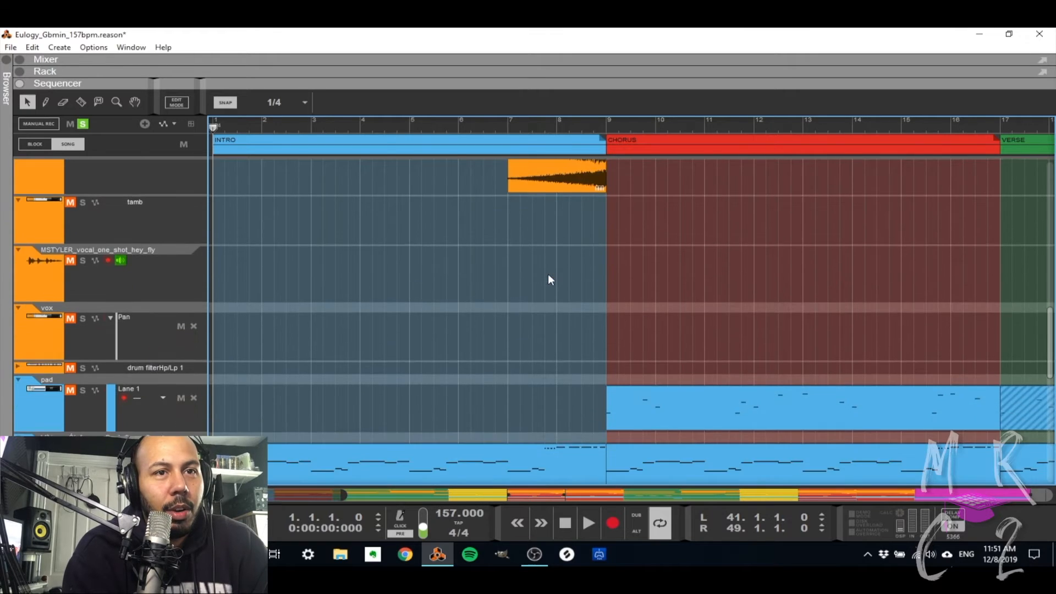
{"action": "left_click", "coordinate": [51, 298]}
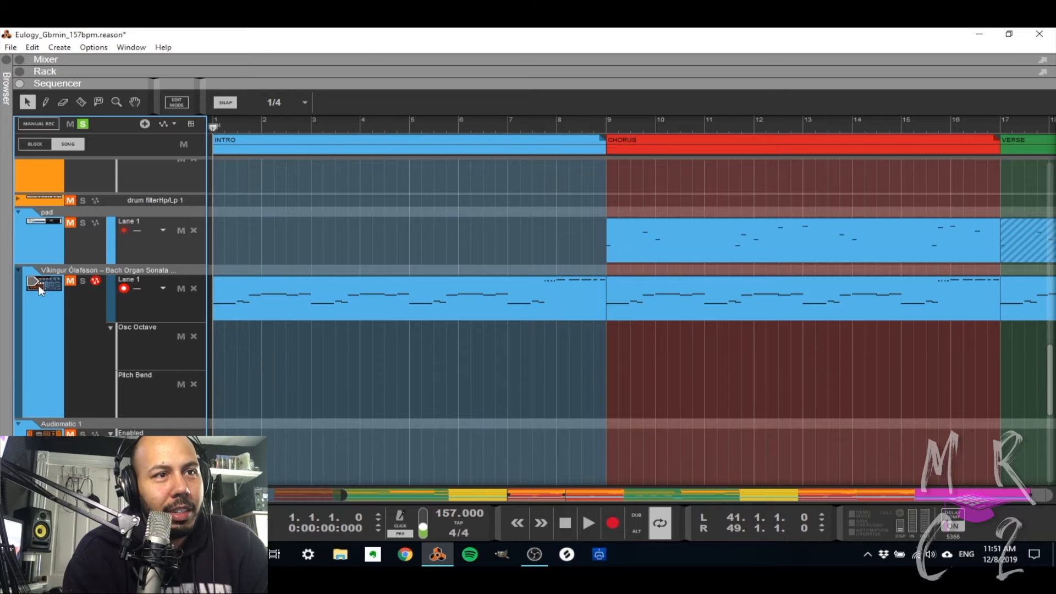
{"action": "left_click", "coordinate": [39, 286]}
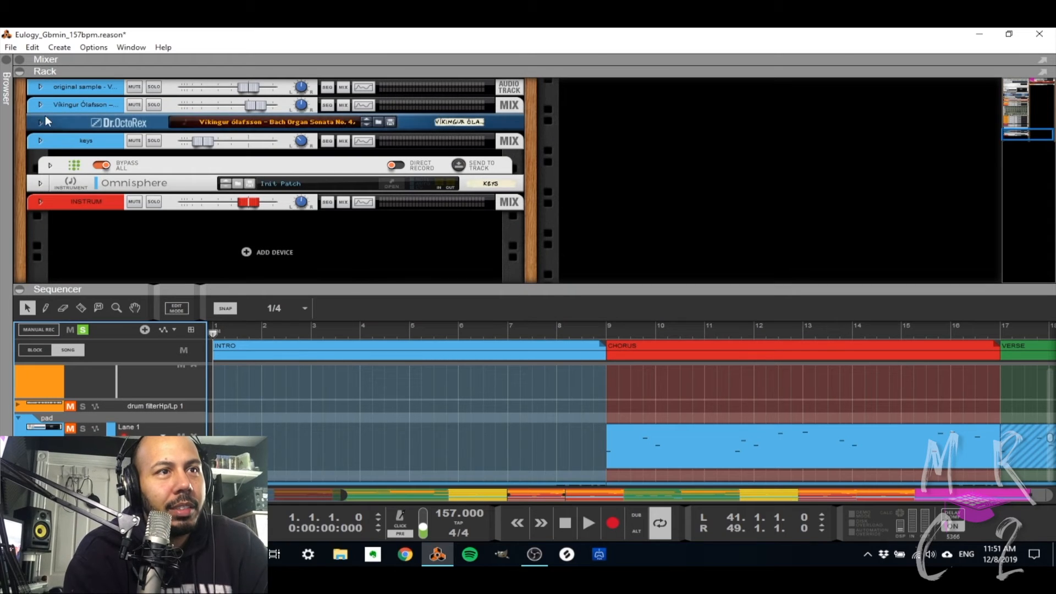
{"action": "left_click", "coordinate": [43, 122]}
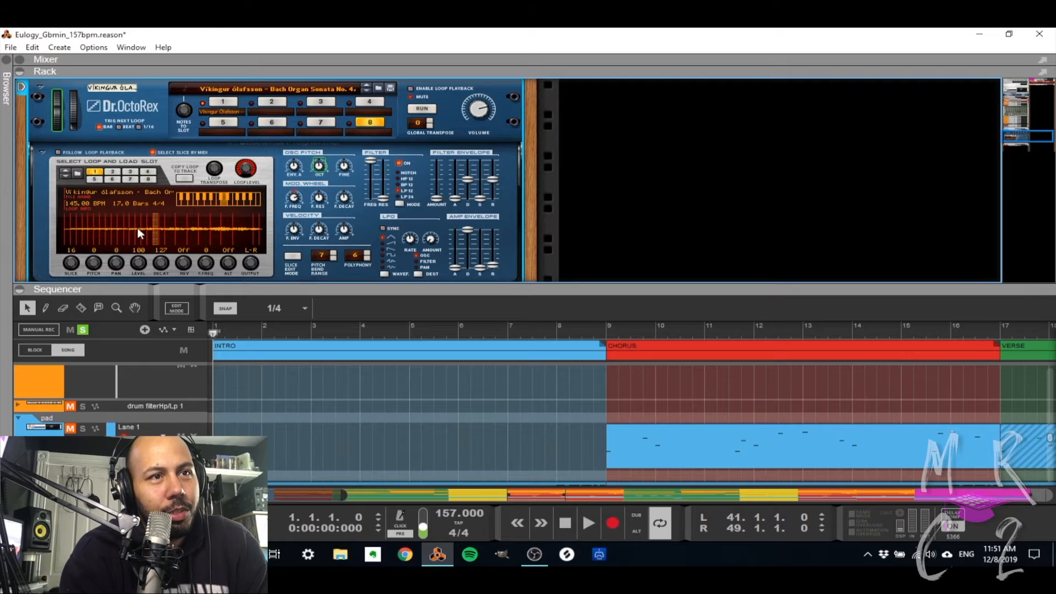
Open the original sample clip's slices beneath the rack to compare them with the loop in Dr. OctoRex.
{"action": "scroll", "coordinate": [362, 362], "scroll_direction": "down", "scroll_amount": 3}
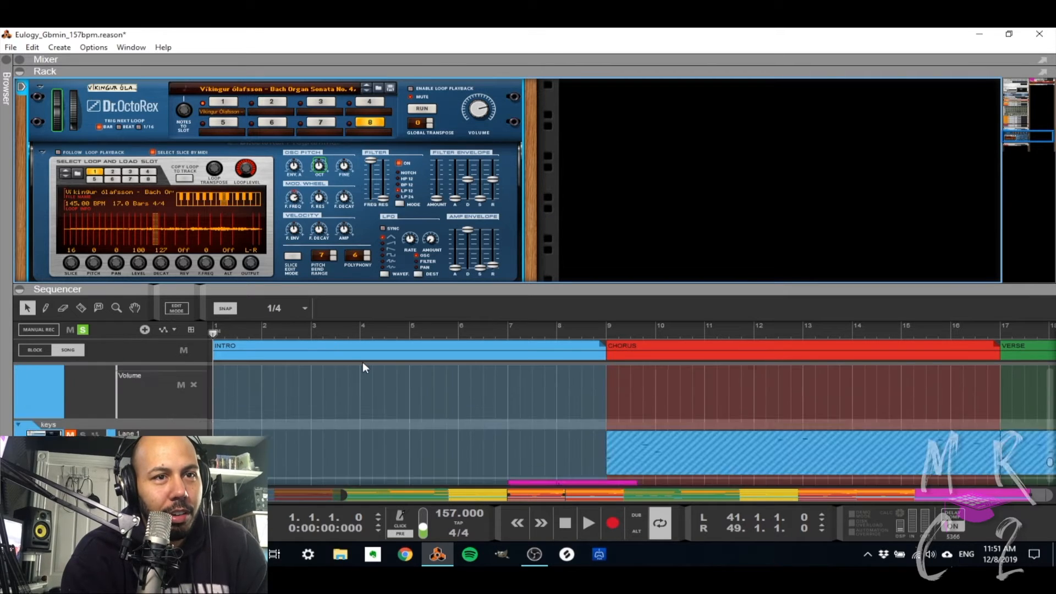
{"action": "scroll", "coordinate": [362, 361], "scroll_direction": "down", "scroll_amount": 3}
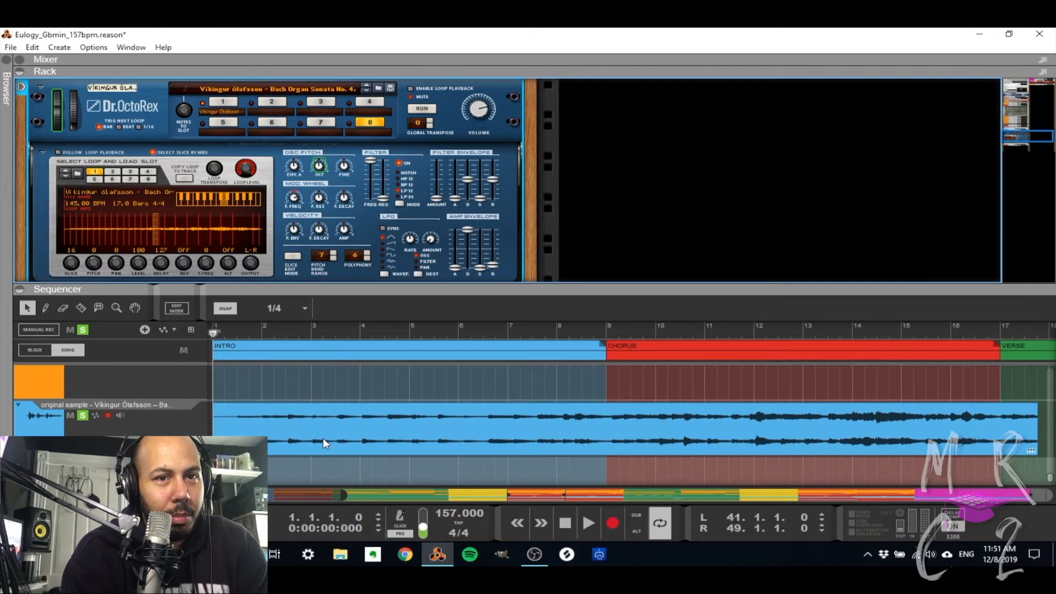
{"action": "double_click", "coordinate": [323, 438]}
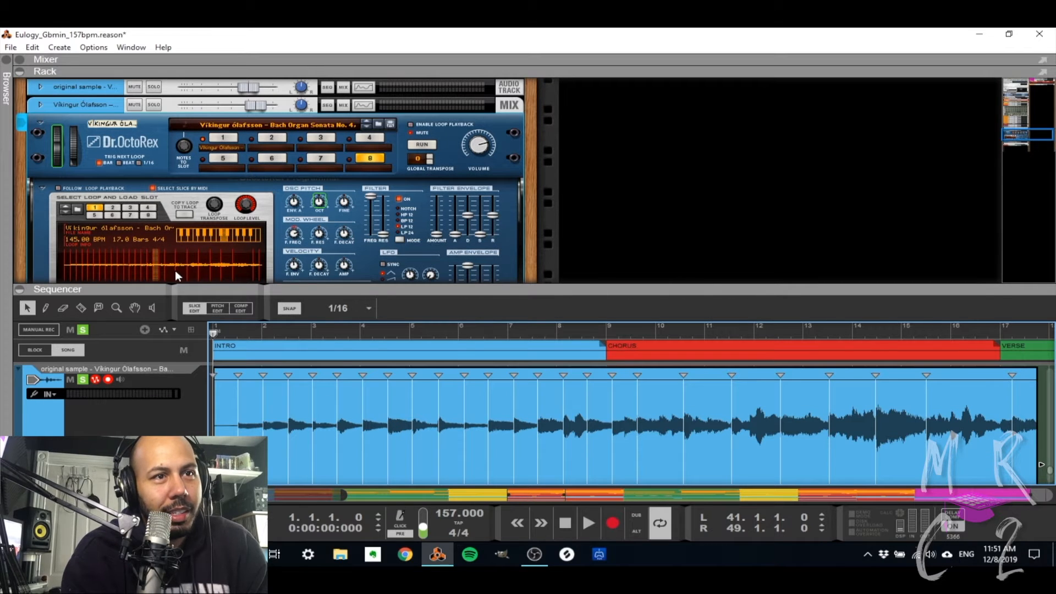
{"action": "scroll", "coordinate": [175, 269], "scroll_direction": "down", "scroll_amount": 2}
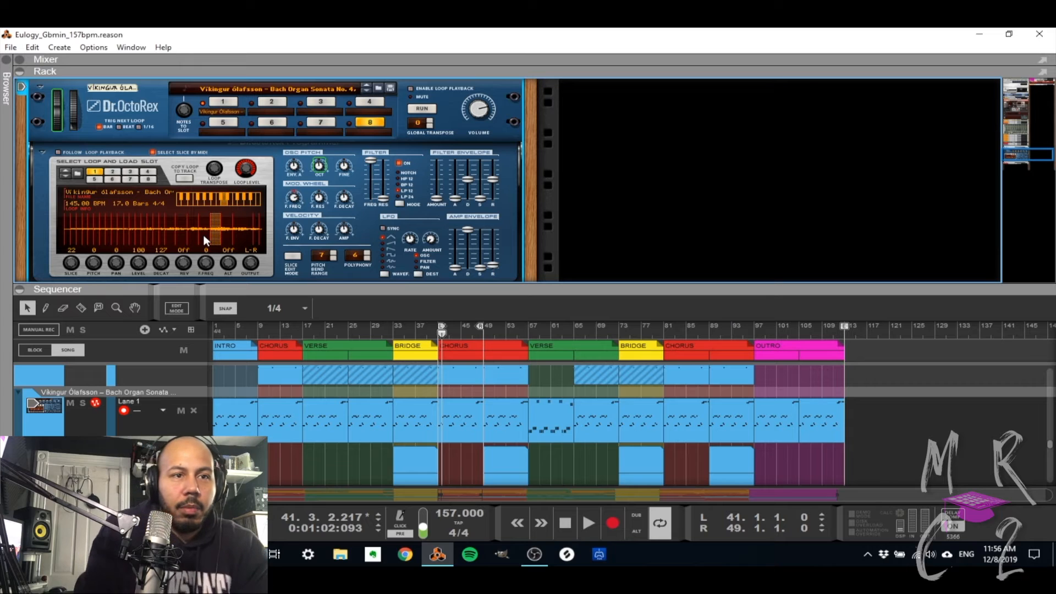
Solo the Dr. OctoRex sample track and play its part from the left locator at bar 41.
{"action": "key", "text": "shift+Return"}
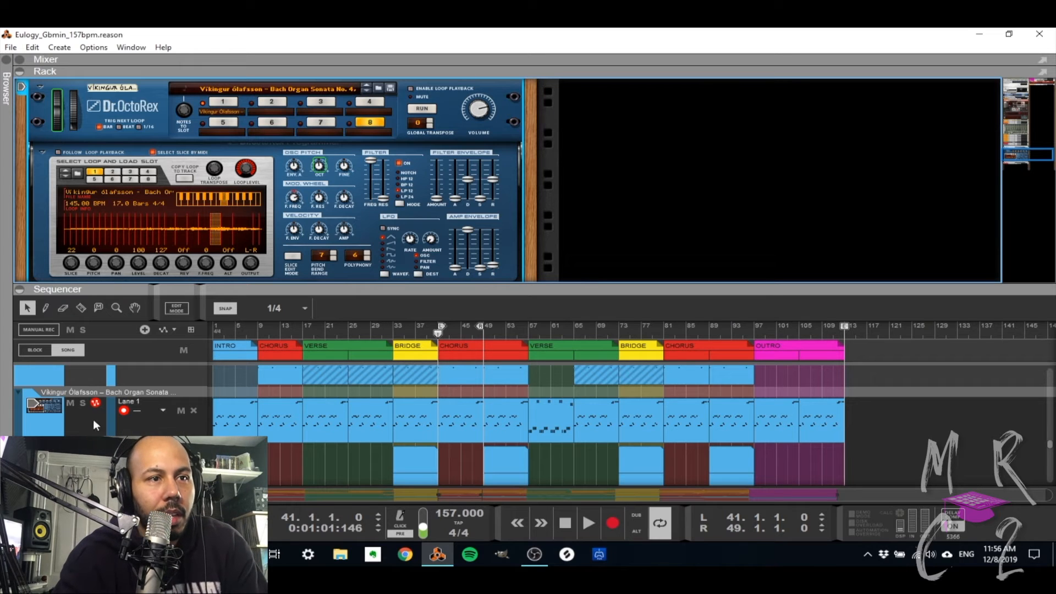
{"action": "left_click", "coordinate": [82, 404]}
{"action": "key", "text": "space"}
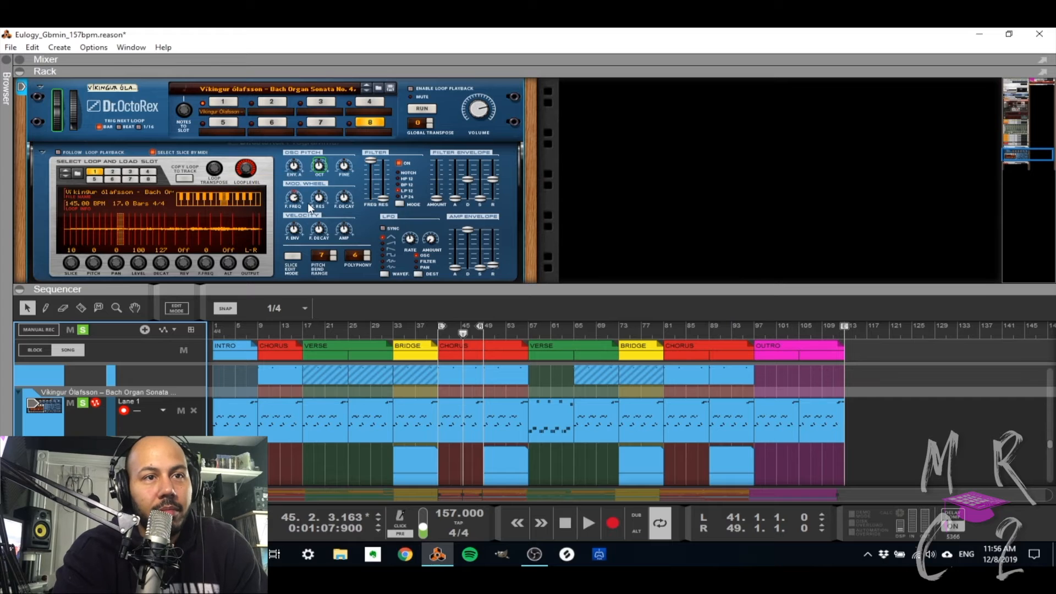
{"action": "scroll", "coordinate": [310, 208], "scroll_direction": "up", "scroll_amount": 1}
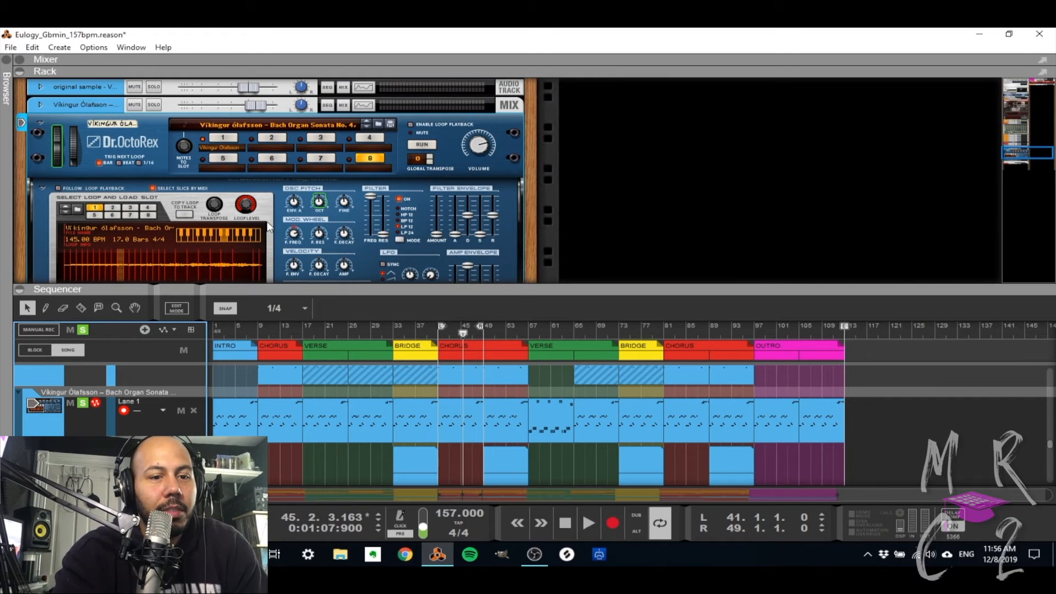
{"action": "key", "text": "space"}
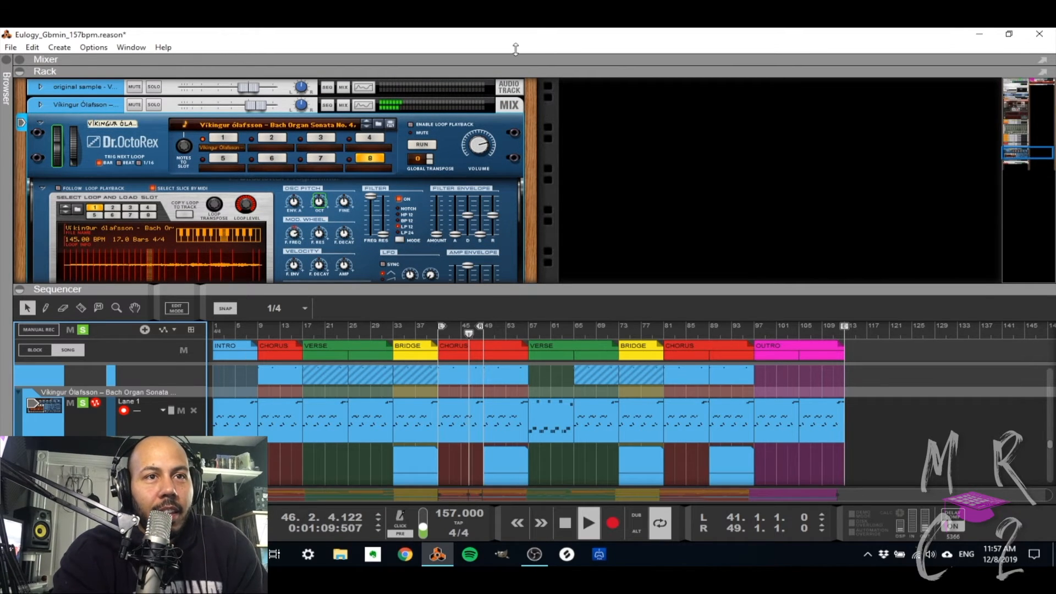
Expand the sequencer to full height and solo the Redrum track together with the sample during playback.
{"action": "left_click_drag", "start_coordinate": [515, 49], "coordinate": [506, 63]}
{"action": "scroll", "coordinate": [427, 305], "scroll_direction": "up", "scroll_amount": 10}
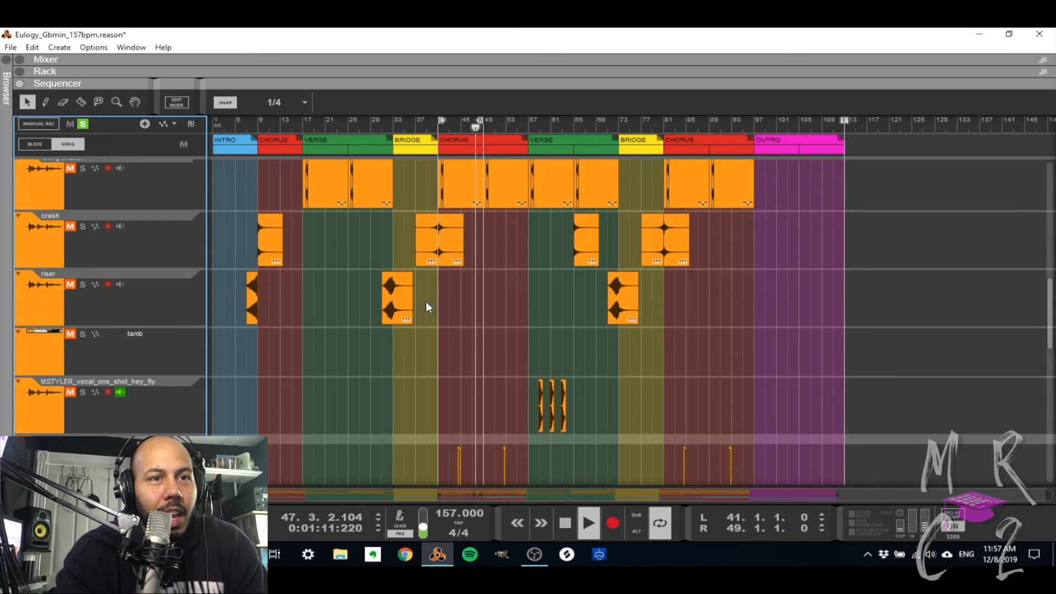
{"action": "scroll", "coordinate": [428, 307], "scroll_direction": "up", "scroll_amount": 10}
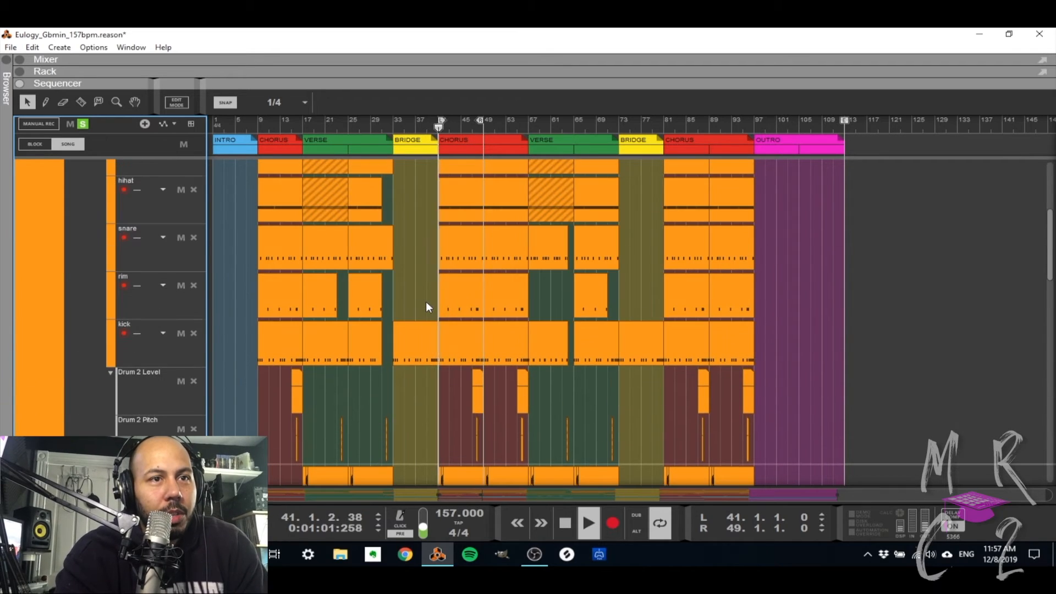
{"action": "scroll", "coordinate": [208, 319], "scroll_direction": "up", "scroll_amount": 3}
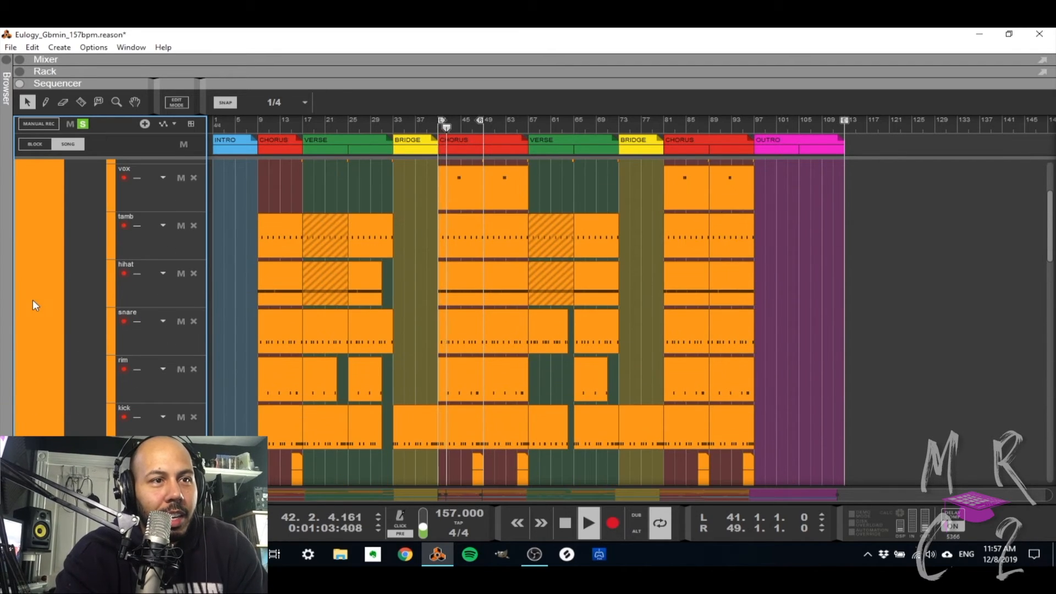
{"action": "scroll", "coordinate": [32, 299], "scroll_direction": "up", "scroll_amount": 3}
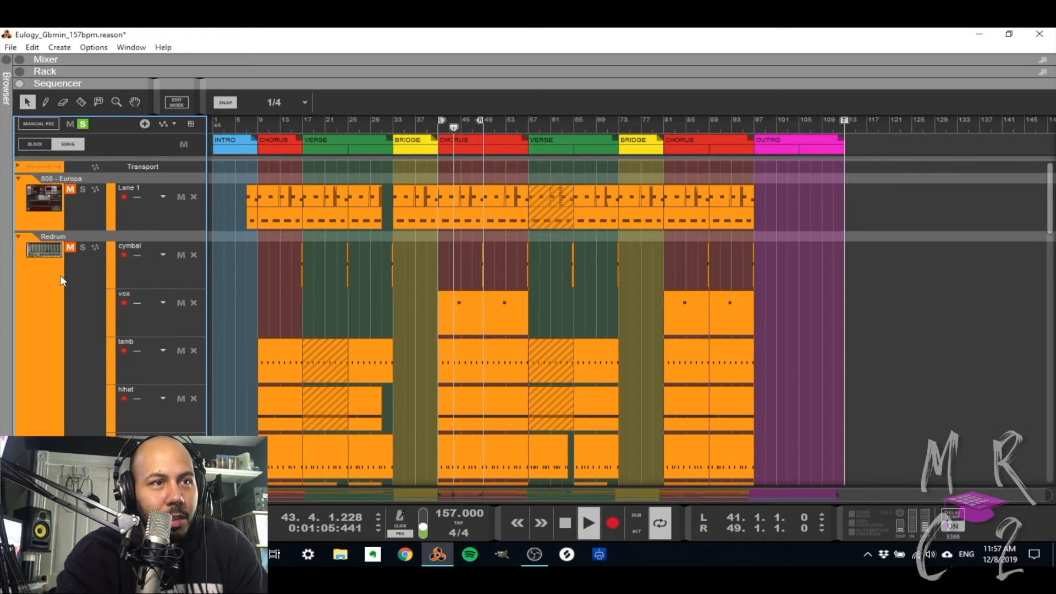
{"action": "left_click", "coordinate": [71, 248]}
{"action": "left_click", "coordinate": [82, 248]}
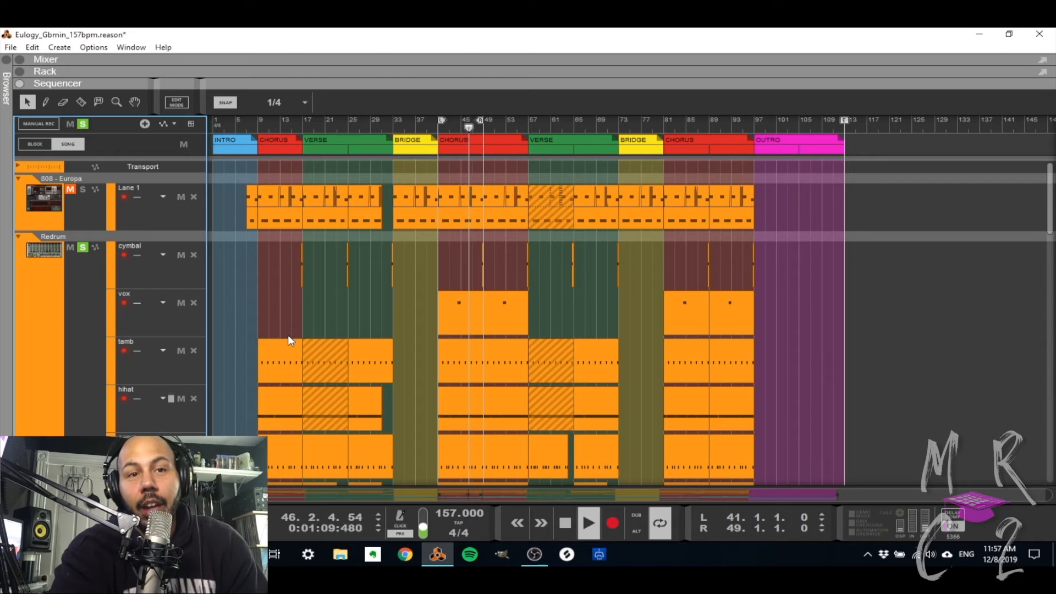
Add the 808 - Europa track to the soloed tracks, listen to the loop and stop playback.
{"action": "scroll", "coordinate": [511, 366], "scroll_direction": "down", "scroll_amount": 5}
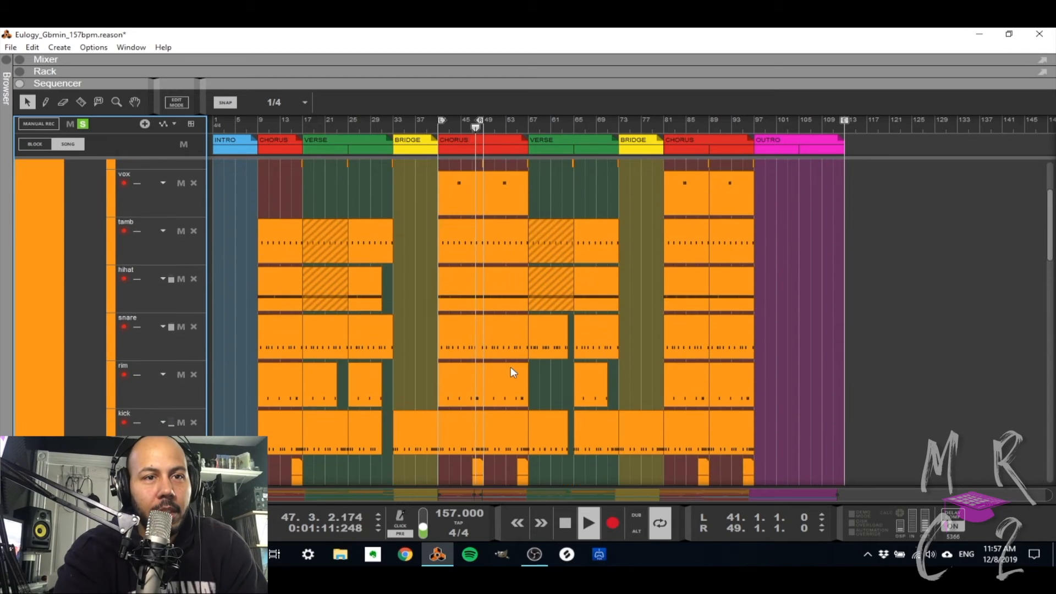
{"action": "scroll", "coordinate": [510, 367], "scroll_direction": "up", "scroll_amount": 6}
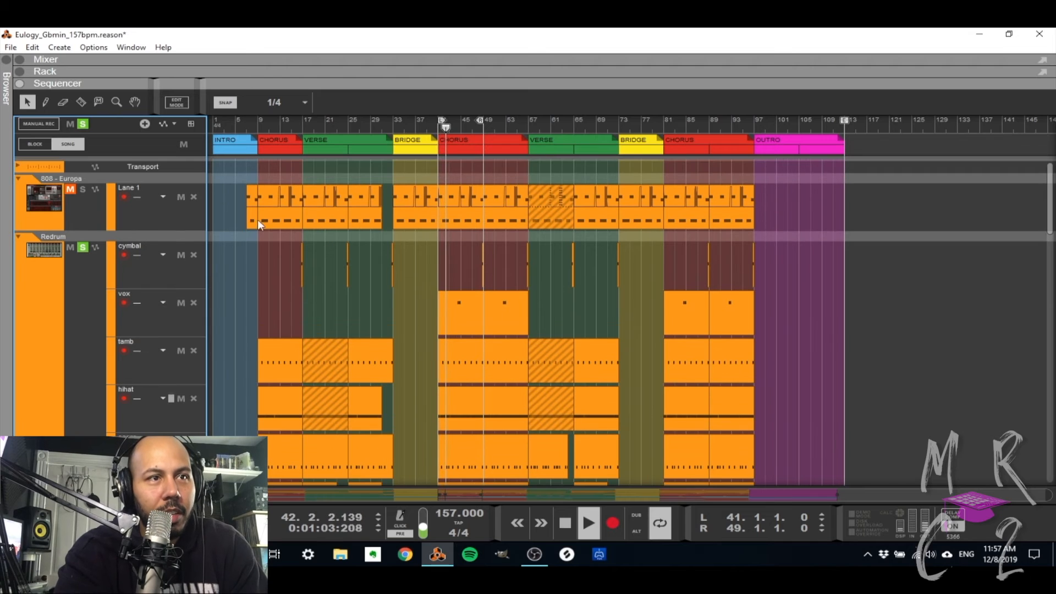
{"action": "left_click", "coordinate": [83, 189]}
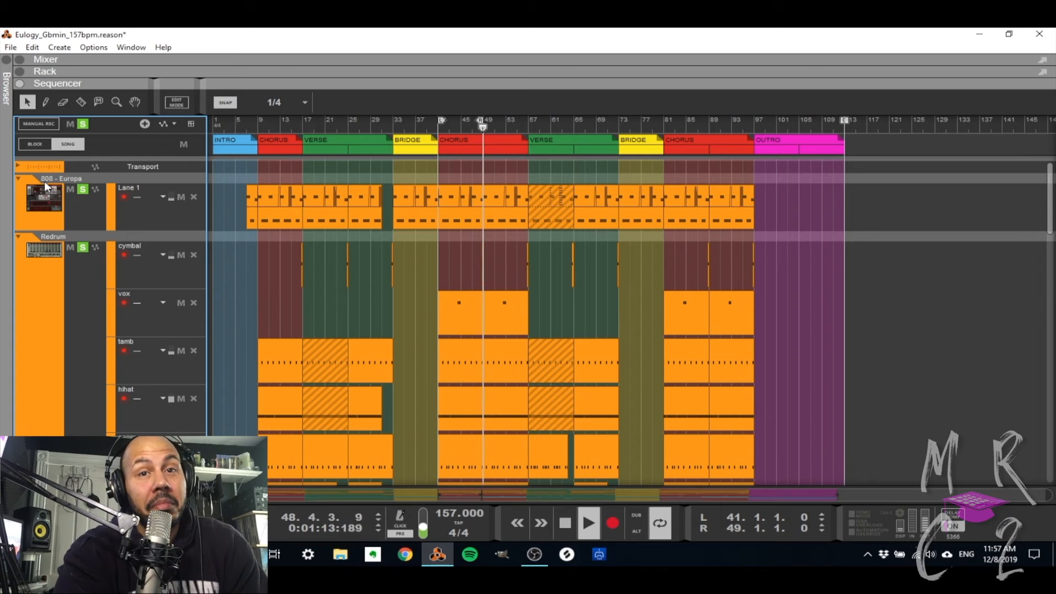
{"action": "key", "text": "space"}
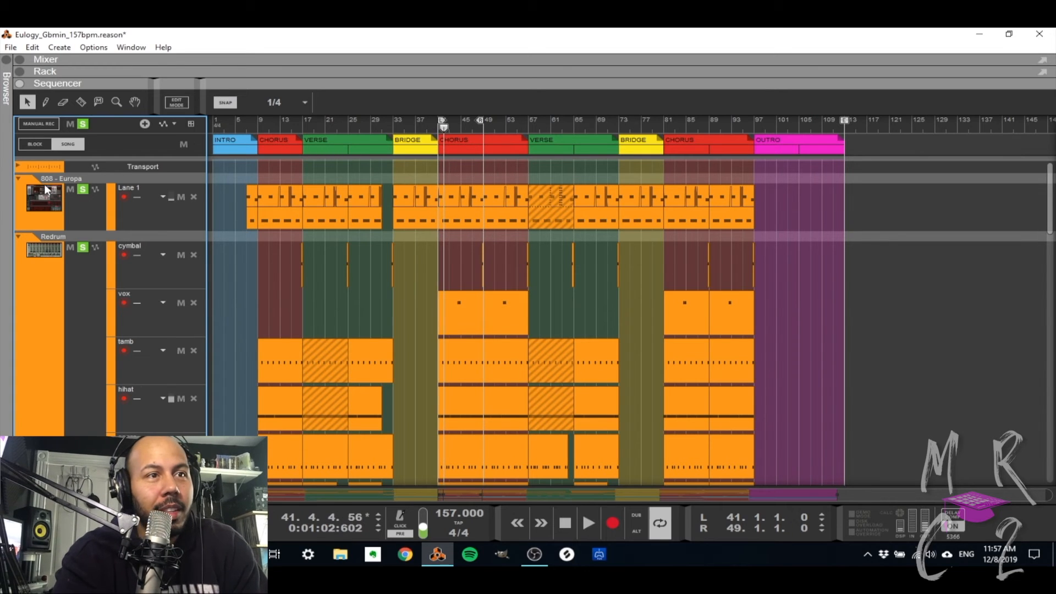
Select the 808 - Europa track and show its Europa synth in the rack to examine the wave, filter, modulation and distortion settings.
{"action": "left_click", "coordinate": [42, 194]}
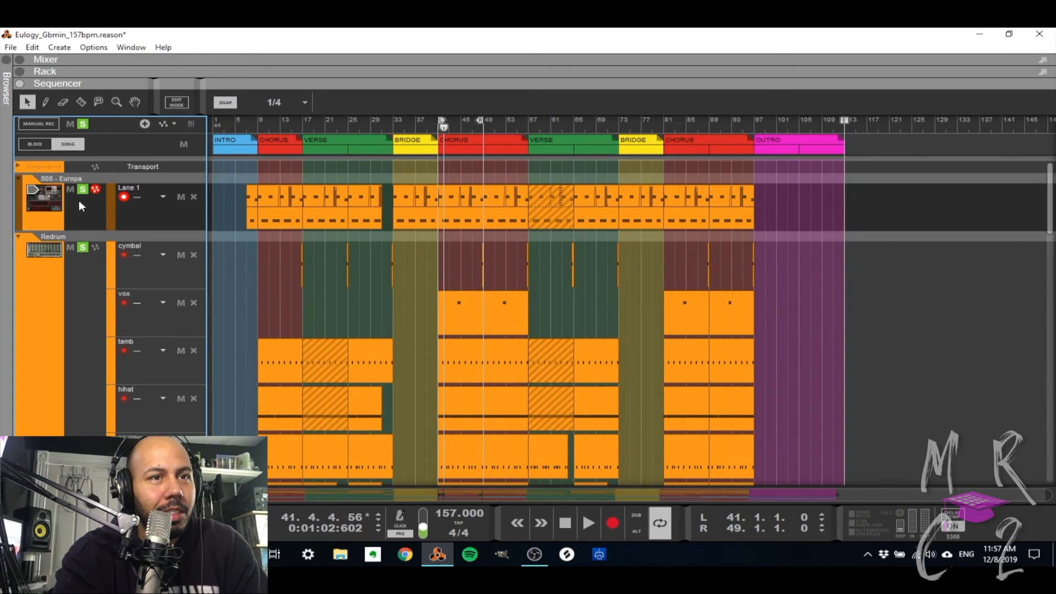
{"action": "scroll", "coordinate": [314, 286], "scroll_direction": "down", "scroll_amount": 10}
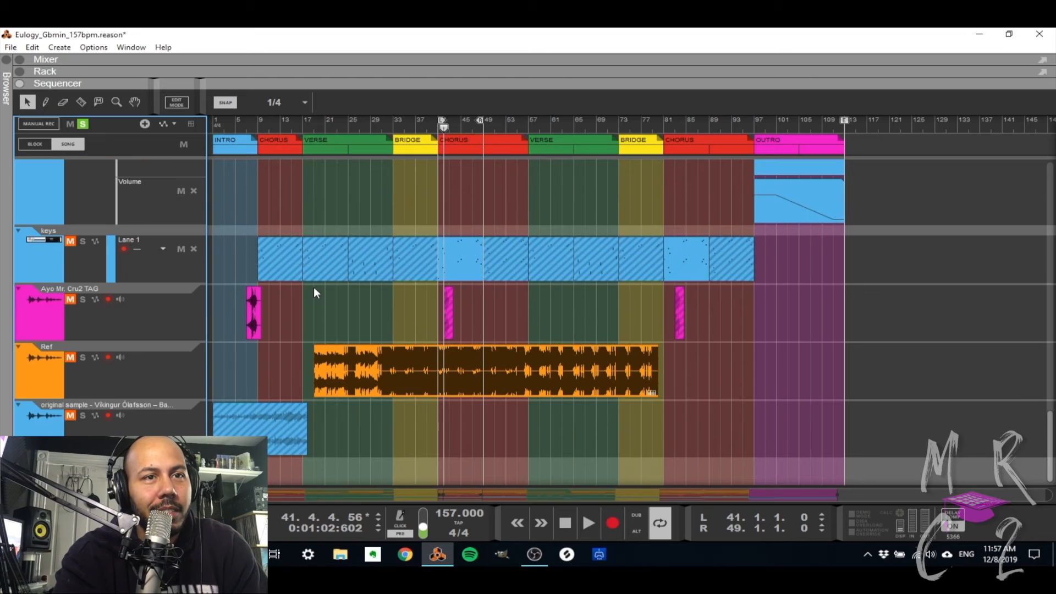
{"action": "scroll", "coordinate": [313, 286], "scroll_direction": "up", "scroll_amount": 5}
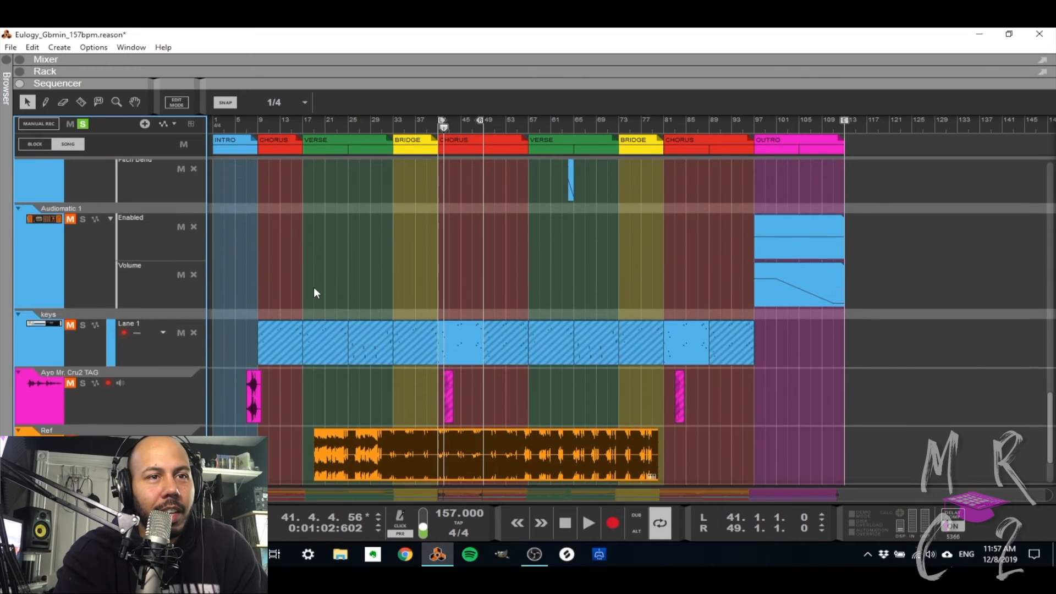
{"action": "scroll", "coordinate": [313, 287], "scroll_direction": "up", "scroll_amount": 4}
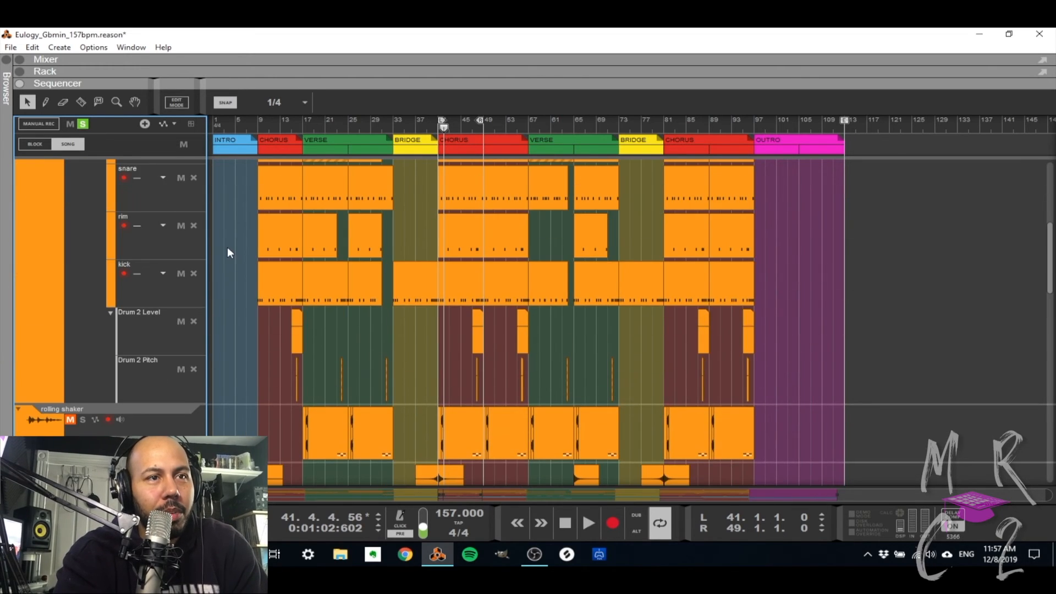
{"action": "scroll", "coordinate": [124, 196], "scroll_direction": "up", "scroll_amount": 3}
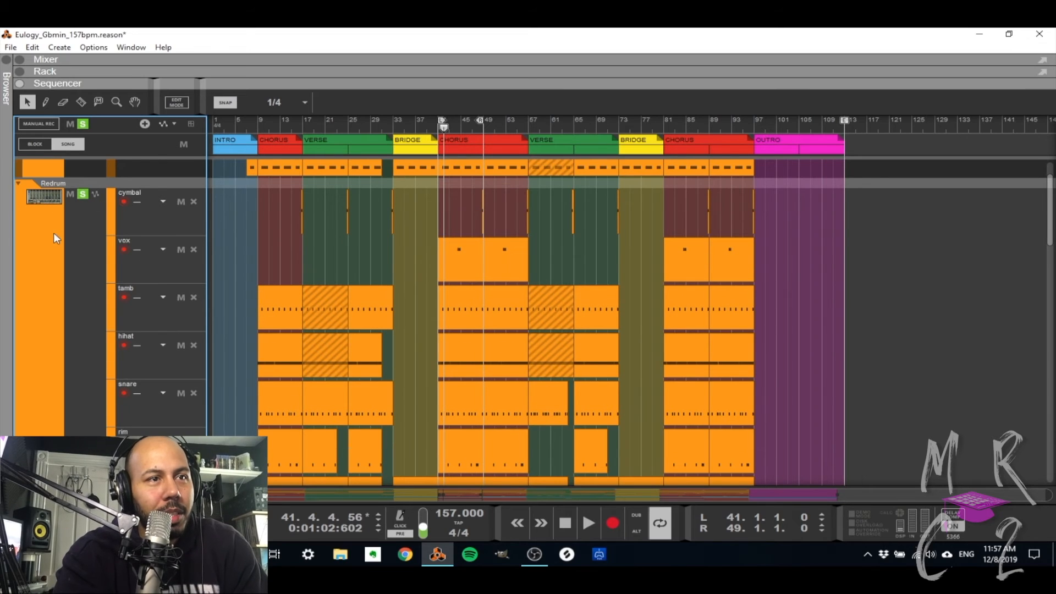
{"action": "scroll", "coordinate": [53, 193], "scroll_direction": "up", "scroll_amount": 1}
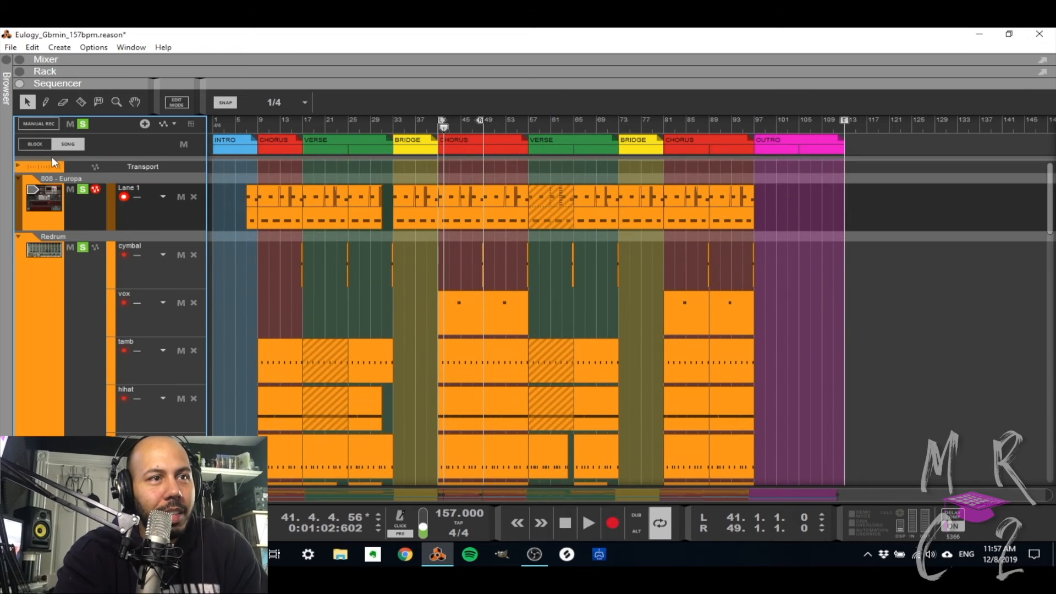
{"action": "left_click", "coordinate": [35, 186]}
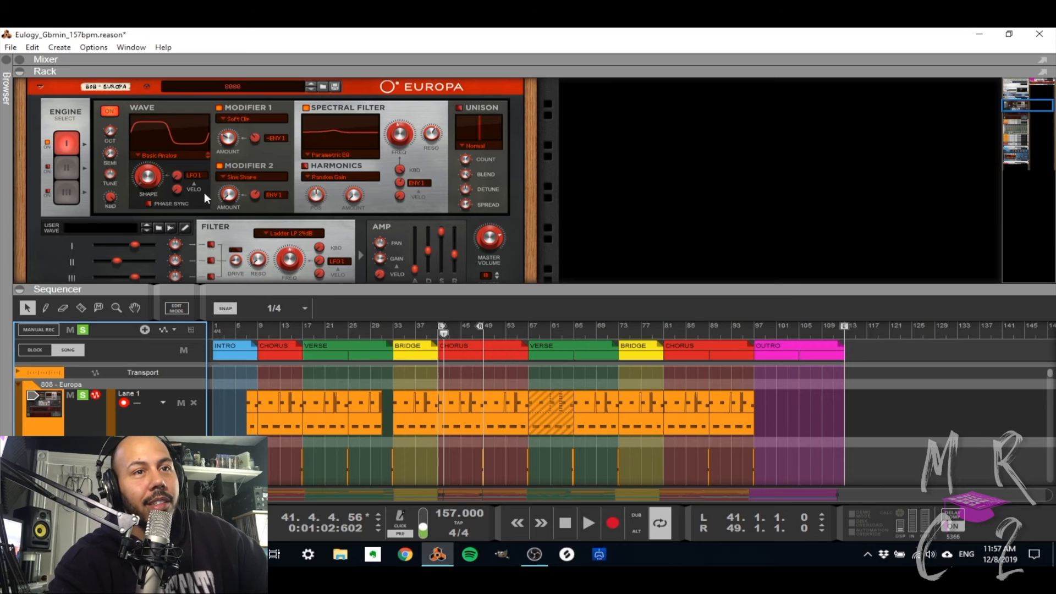
{"action": "scroll", "coordinate": [205, 195], "scroll_direction": "down", "scroll_amount": 8}
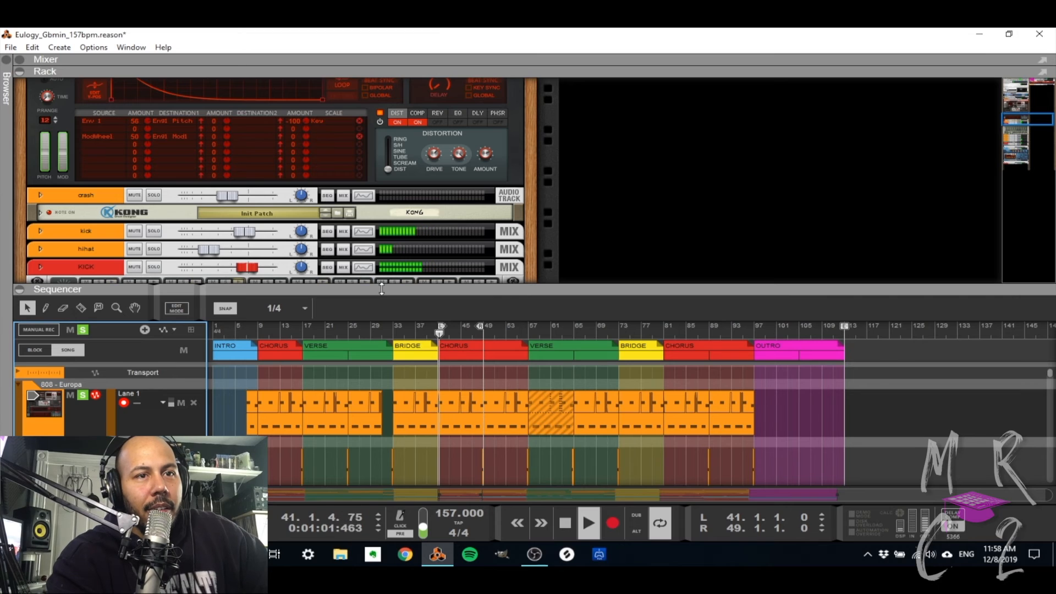
Expand the sequencer to full height, clear all track solos during playback and look through the remaining tracks down to Ref.
{"action": "left_click_drag", "start_coordinate": [344, 289], "coordinate": [343, 267]}
{"action": "double_click", "coordinate": [343, 267]}
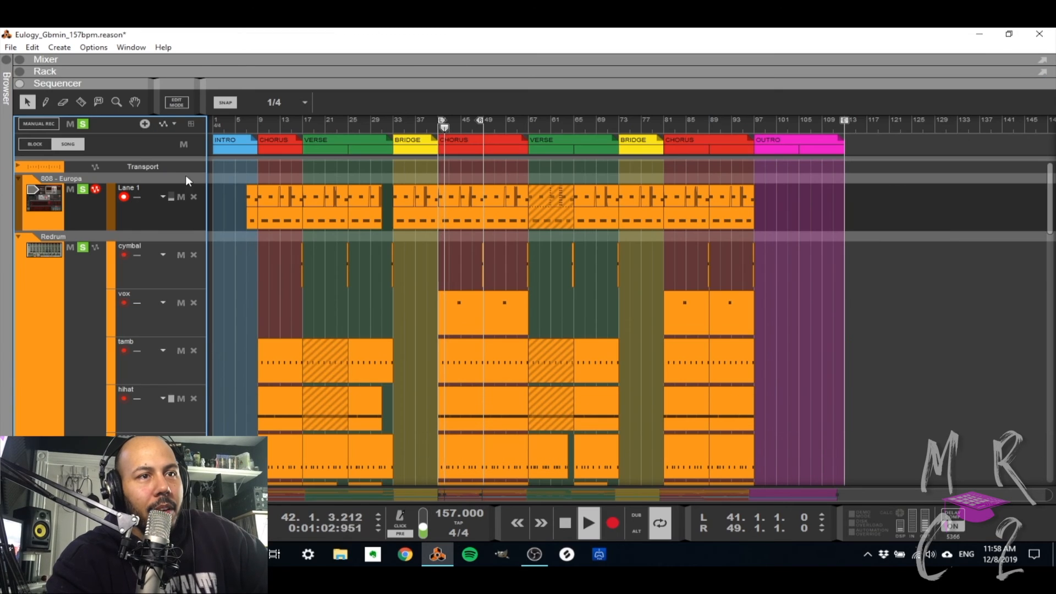
{"action": "left_click", "coordinate": [82, 124]}
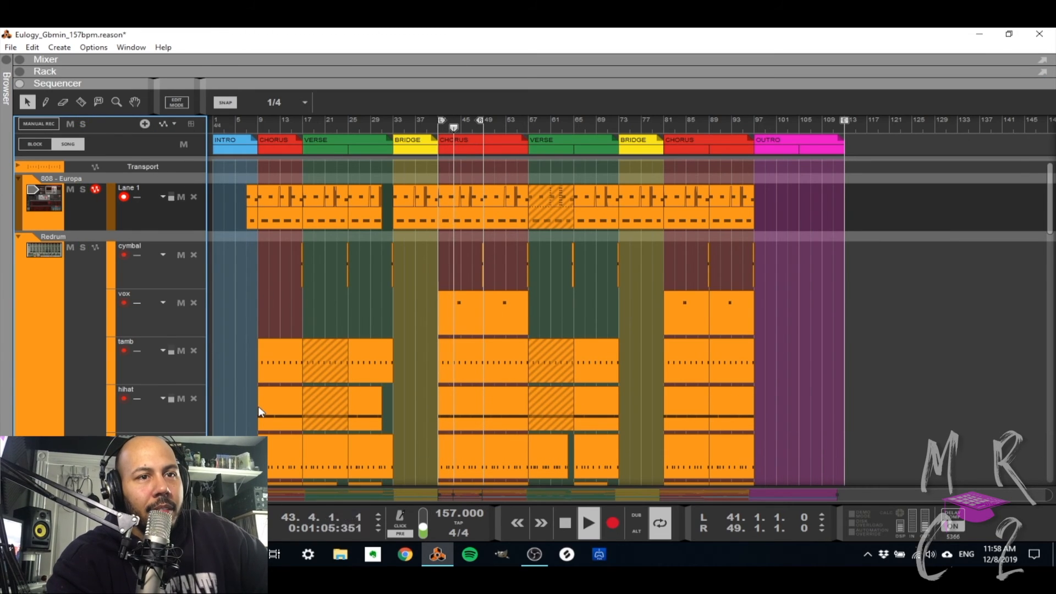
{"action": "scroll", "coordinate": [259, 405], "scroll_direction": "down", "scroll_amount": 2}
{"action": "scroll", "coordinate": [258, 406], "scroll_direction": "up", "scroll_amount": 3}
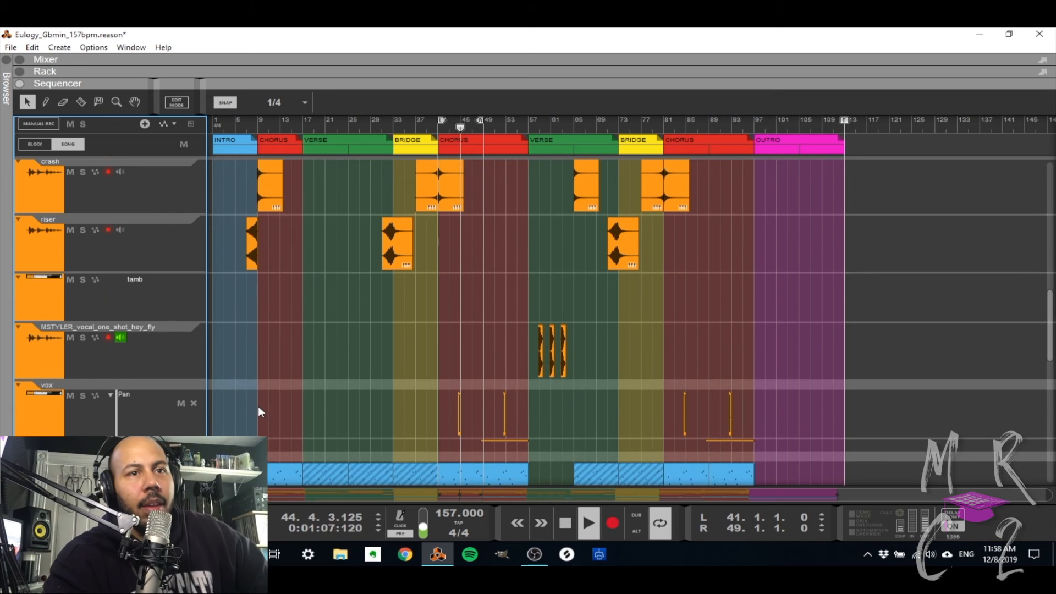
{"action": "scroll", "coordinate": [259, 405], "scroll_direction": "down", "scroll_amount": 3}
{"action": "scroll", "coordinate": [258, 405], "scroll_direction": "down", "scroll_amount": 4}
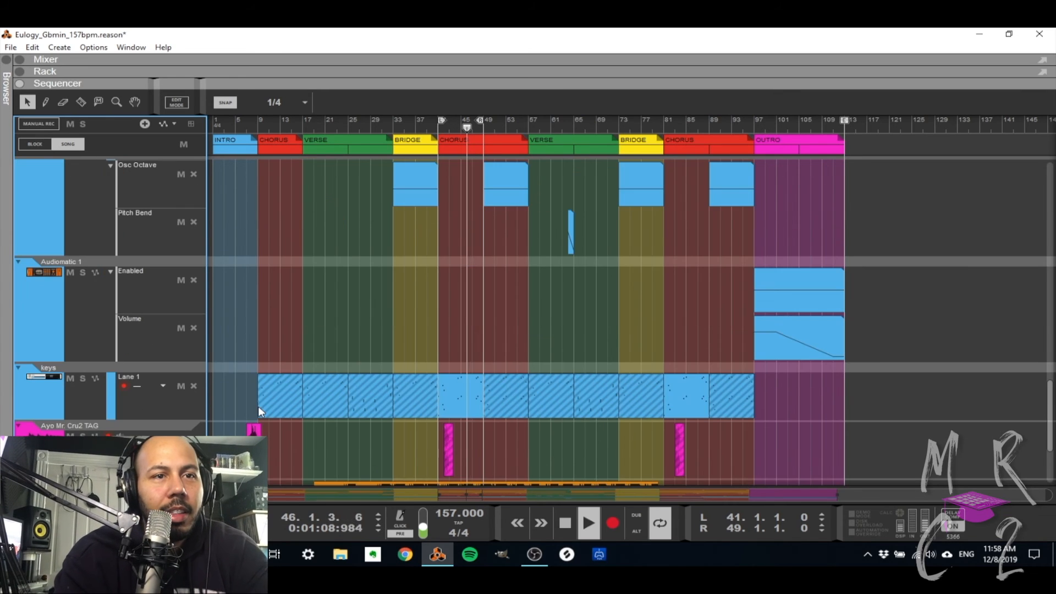
{"action": "scroll", "coordinate": [258, 405], "scroll_direction": "down", "scroll_amount": 2}
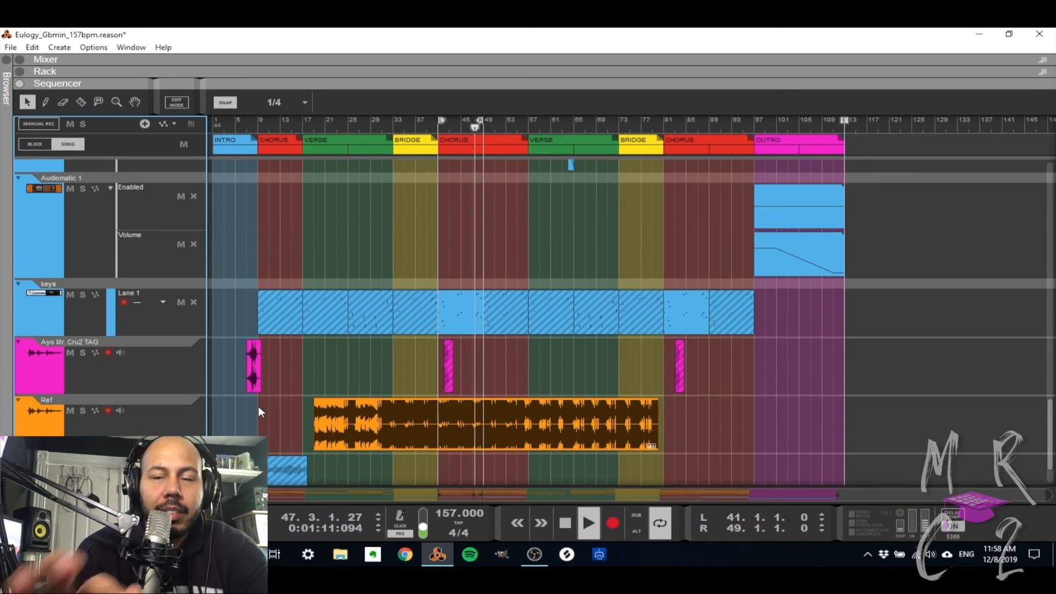